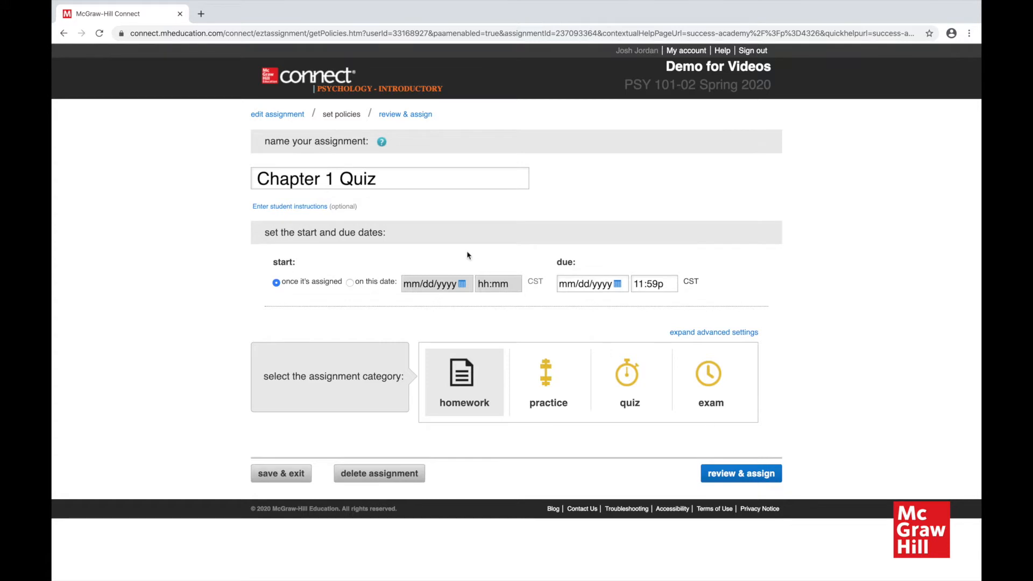
# - Schedule the Chapter 1 Quiz to start on 03/16/2020 at 10:00a and be due on 03/20/2020
pyautogui.click(350, 283)
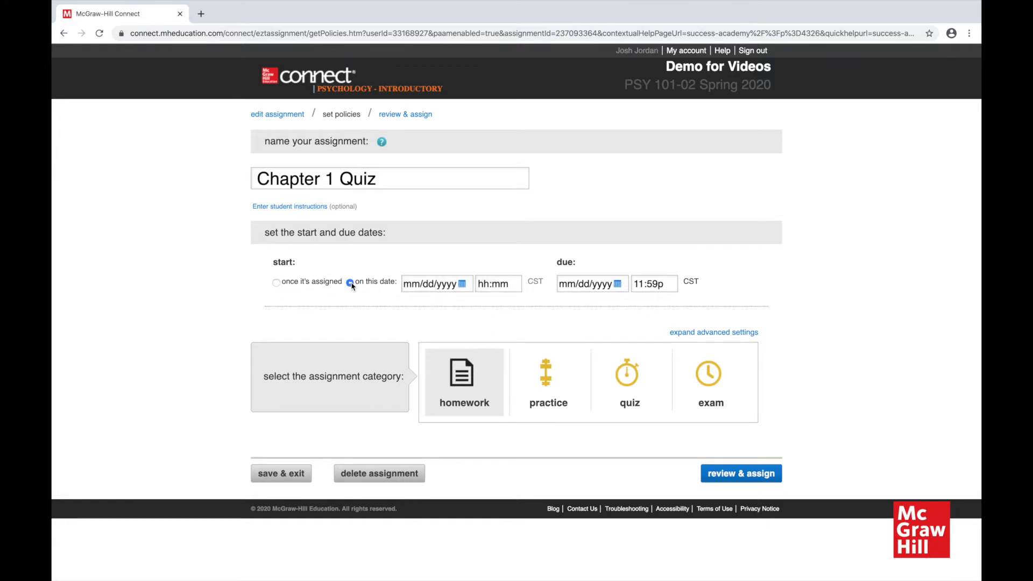
pyautogui.click(455, 285)
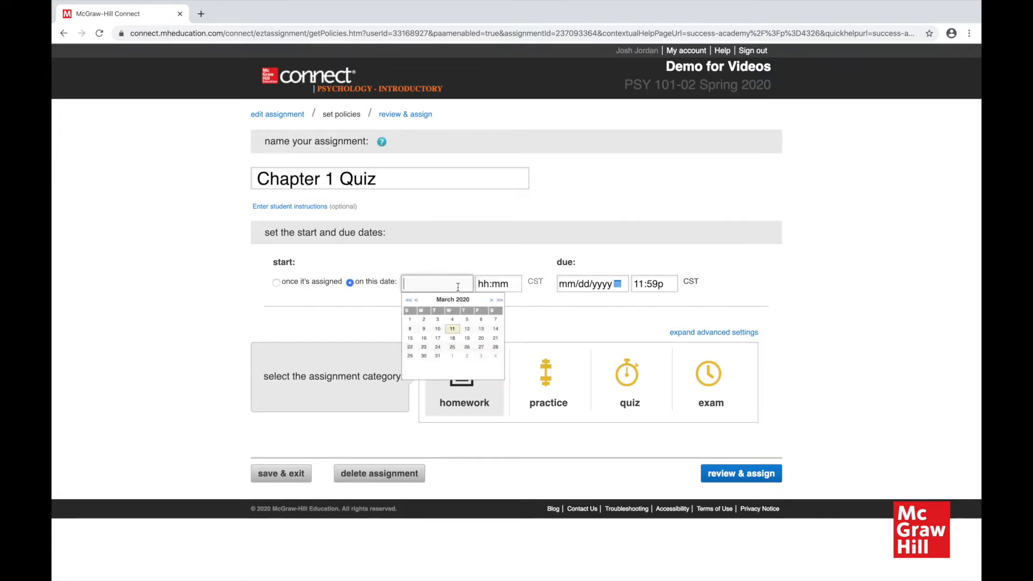
pyautogui.click(425, 338)
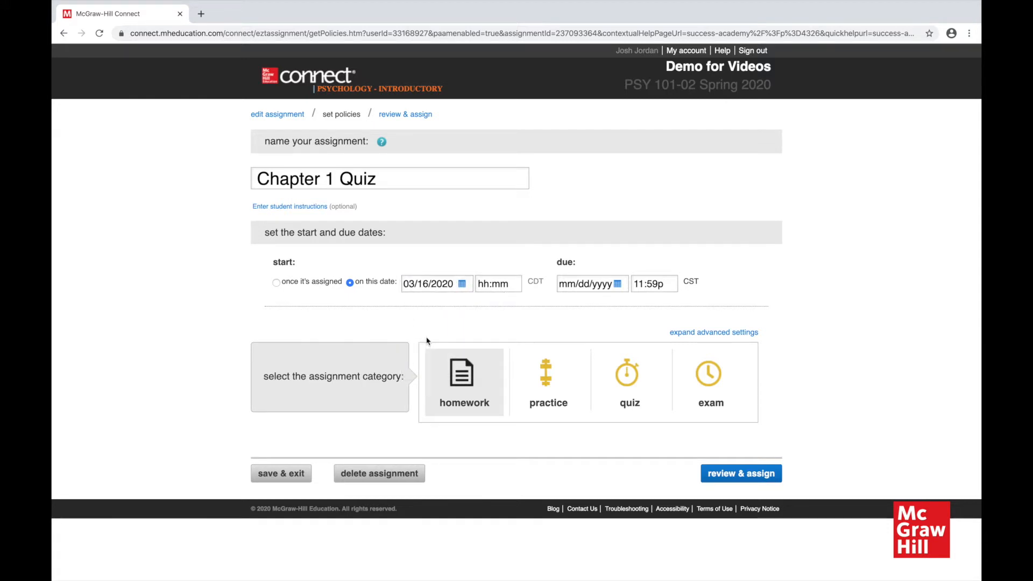
pyautogui.click(617, 286)
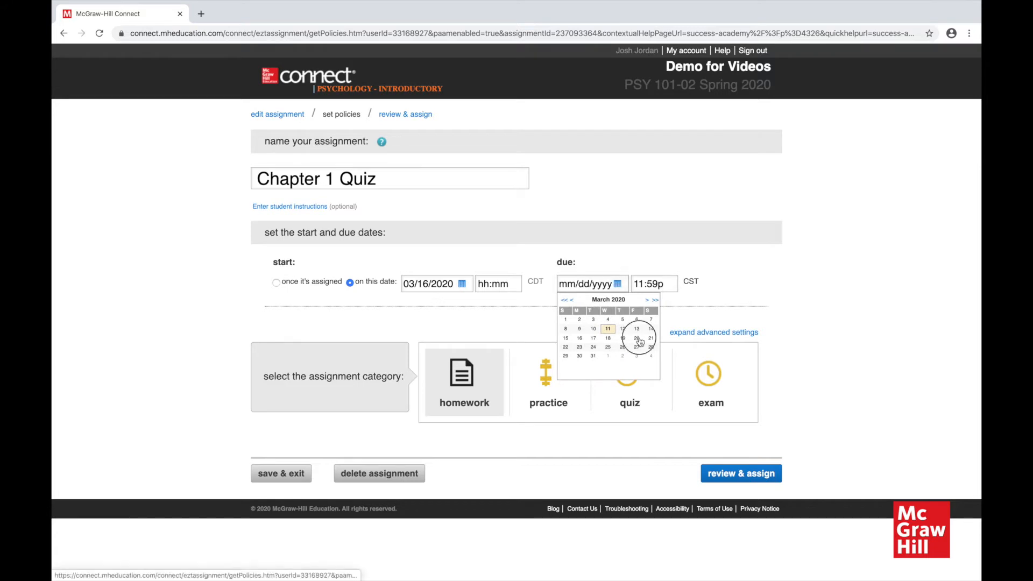
pyautogui.click(639, 340)
pyautogui.click(511, 284)
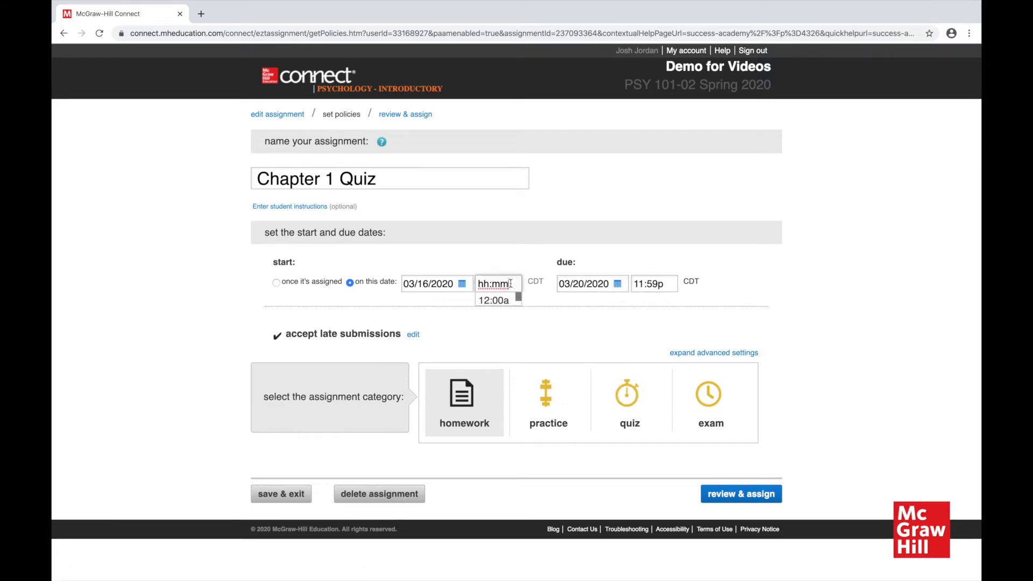
pyautogui.moveTo(519, 301); pyautogui.dragTo(519, 329)
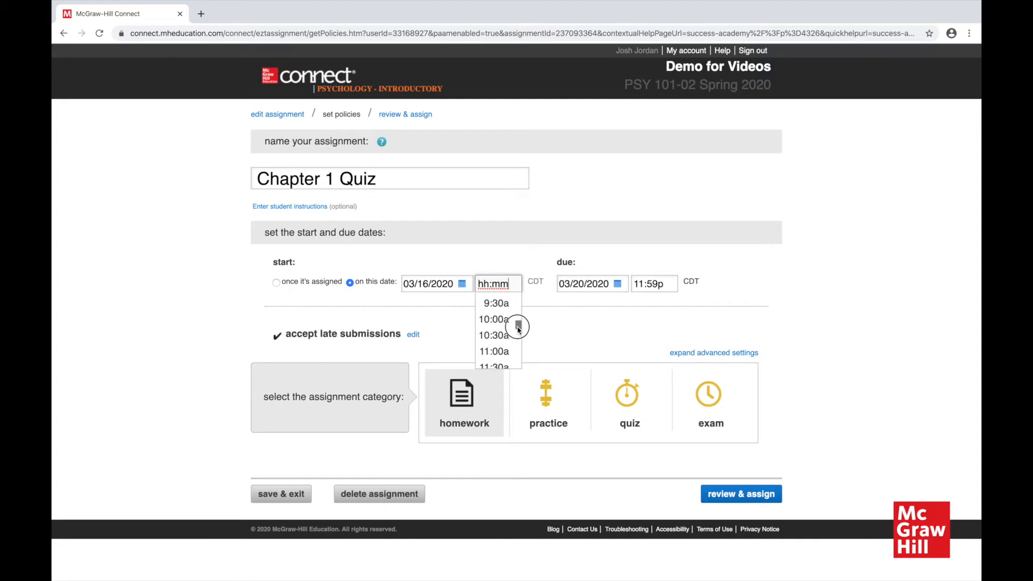
pyautogui.click(511, 321)
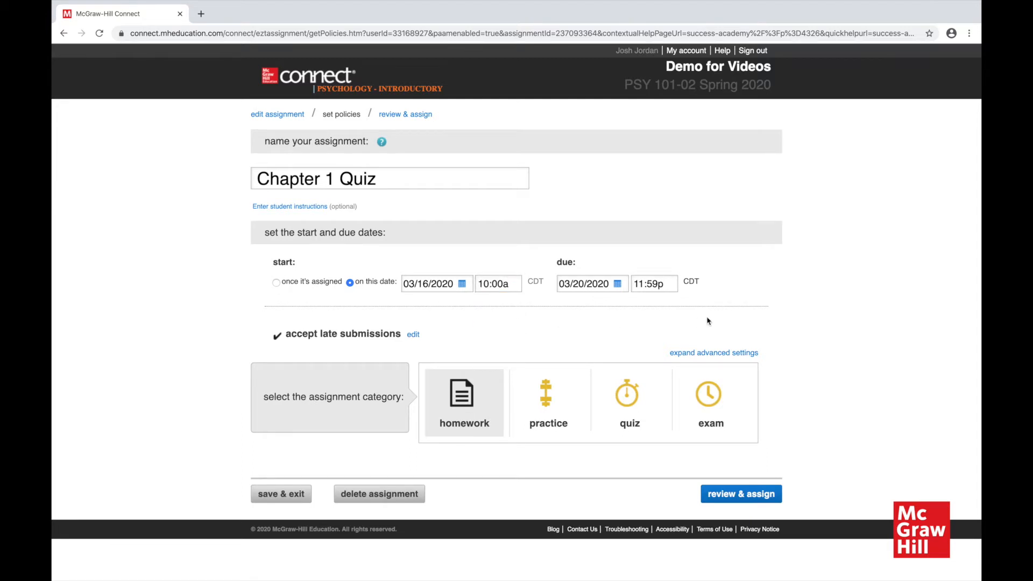
# - Change the late submission policy to automatically submit assignments on the due date
pyautogui.click(413, 336)
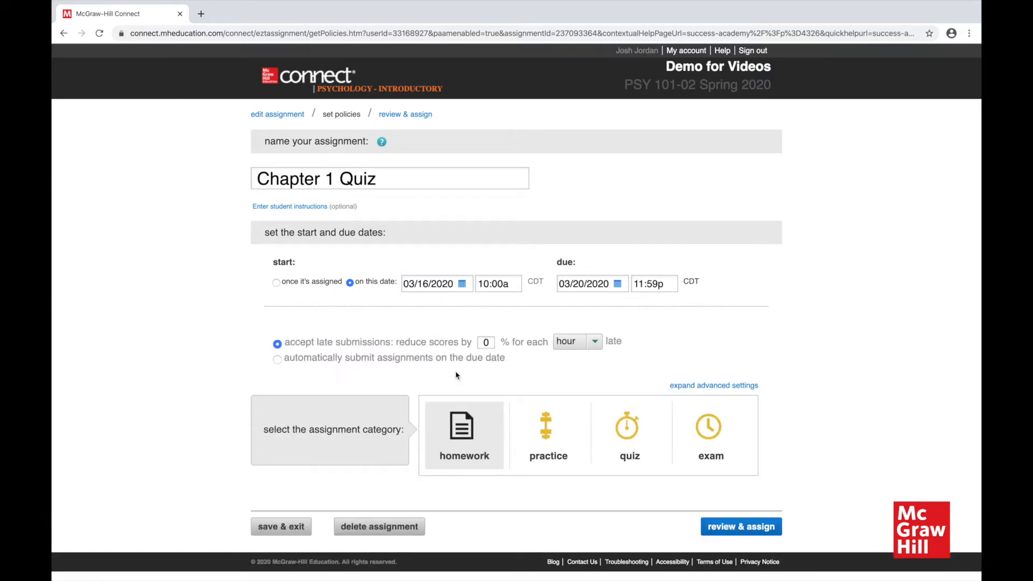
pyautogui.click(597, 343)
pyautogui.click(597, 342)
pyautogui.click(277, 360)
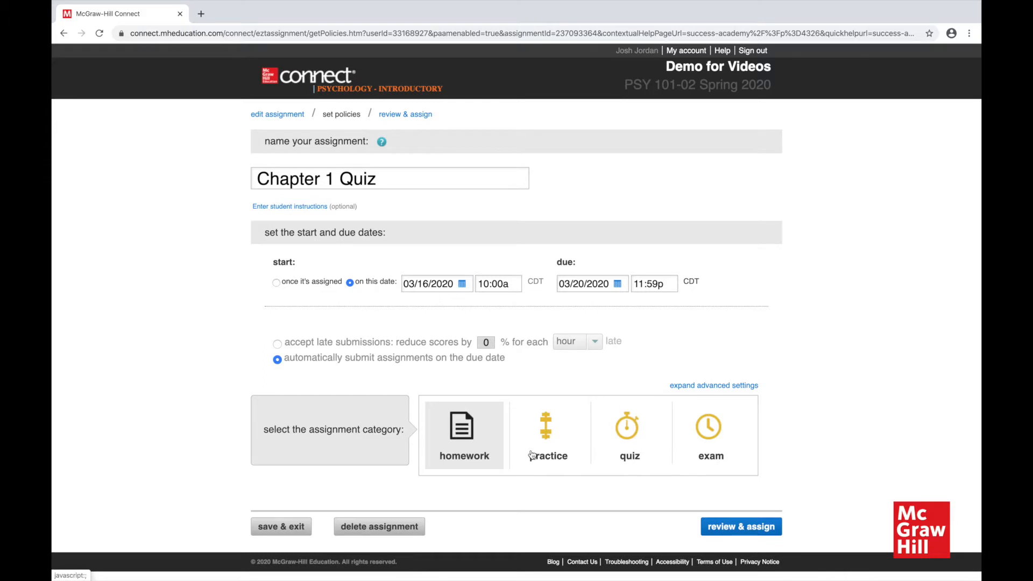
# - Set the assignment category to quiz and open all of its advanced settings for editing
pyautogui.click(627, 436)
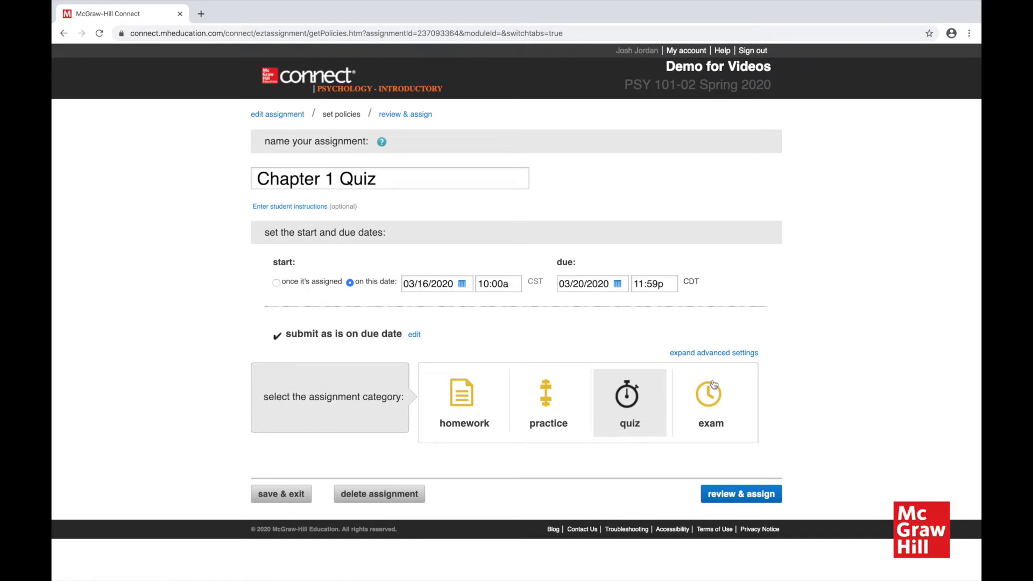
pyautogui.click(704, 354)
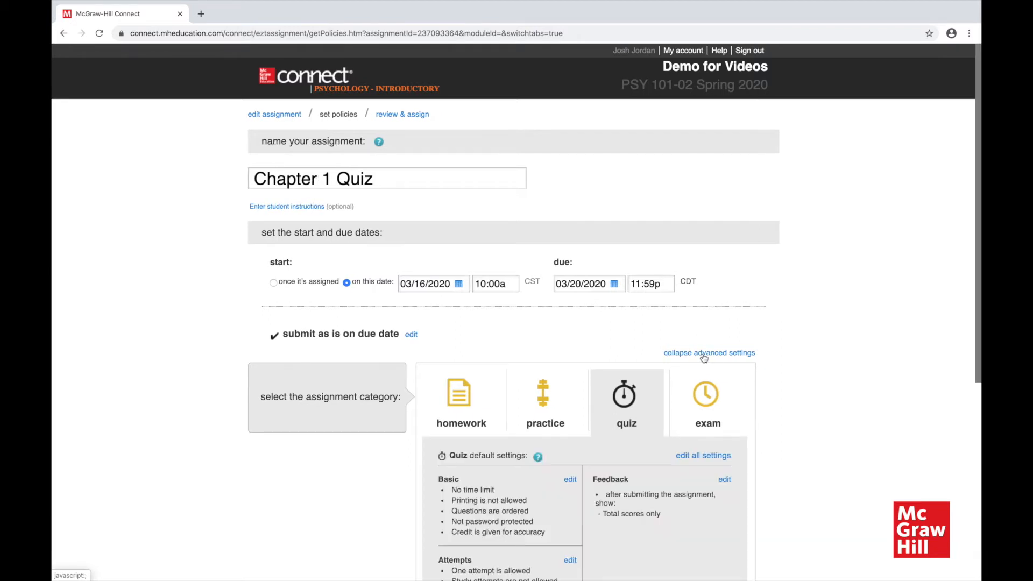
pyautogui.click(695, 457)
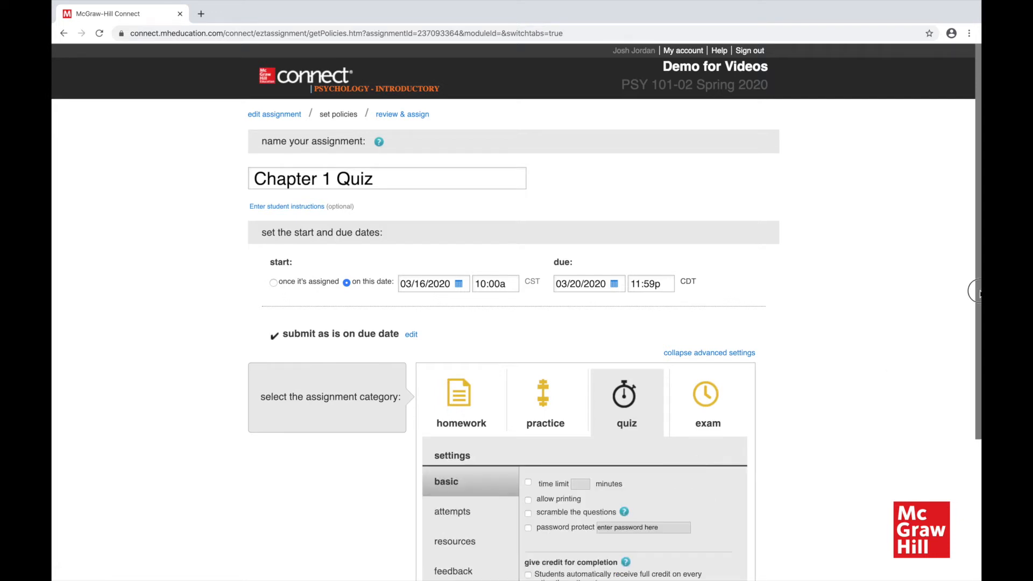
# - In the basic quiz settings, set a time limit of 30 minutes and scramble the questions, without password protection
pyautogui.moveTo(978, 293); pyautogui.dragTo(978, 392)
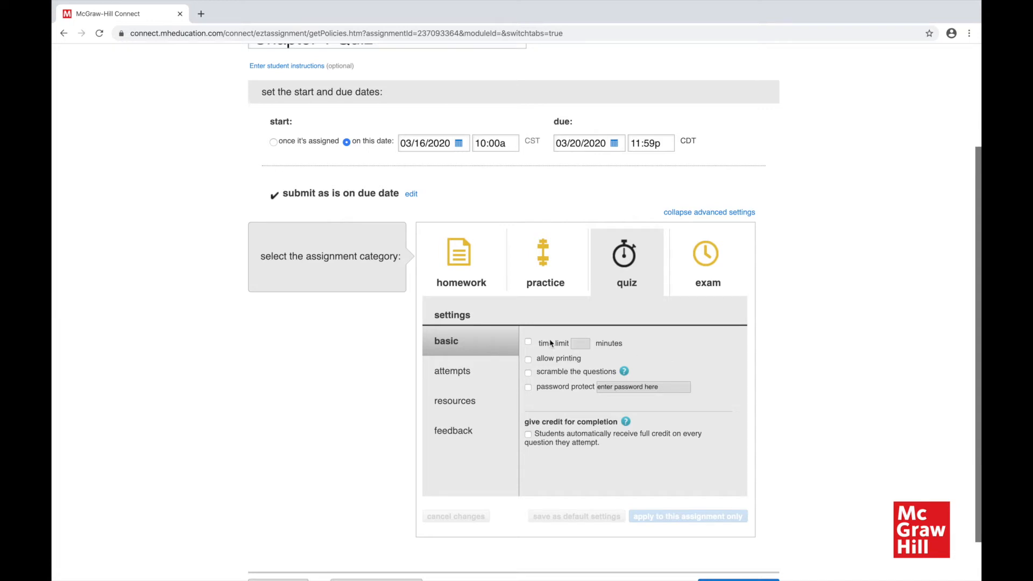
pyautogui.click(528, 345)
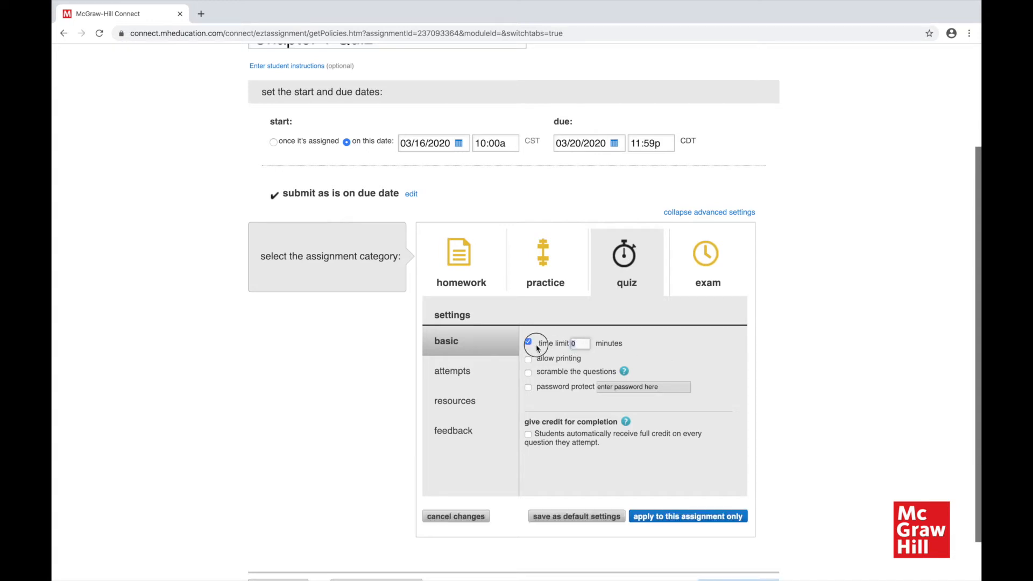
pyautogui.write('30')
pyautogui.click(529, 373)
pyautogui.click(528, 388)
pyautogui.click(529, 389)
# - Set the number of assignment attempts allowed to 2
pyautogui.click(472, 374)
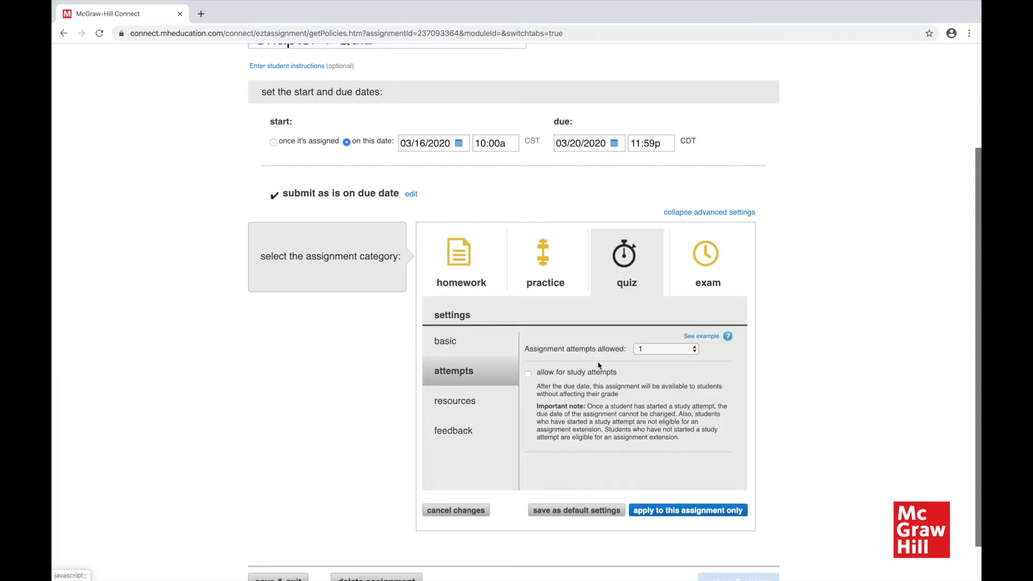
pyautogui.click(643, 352)
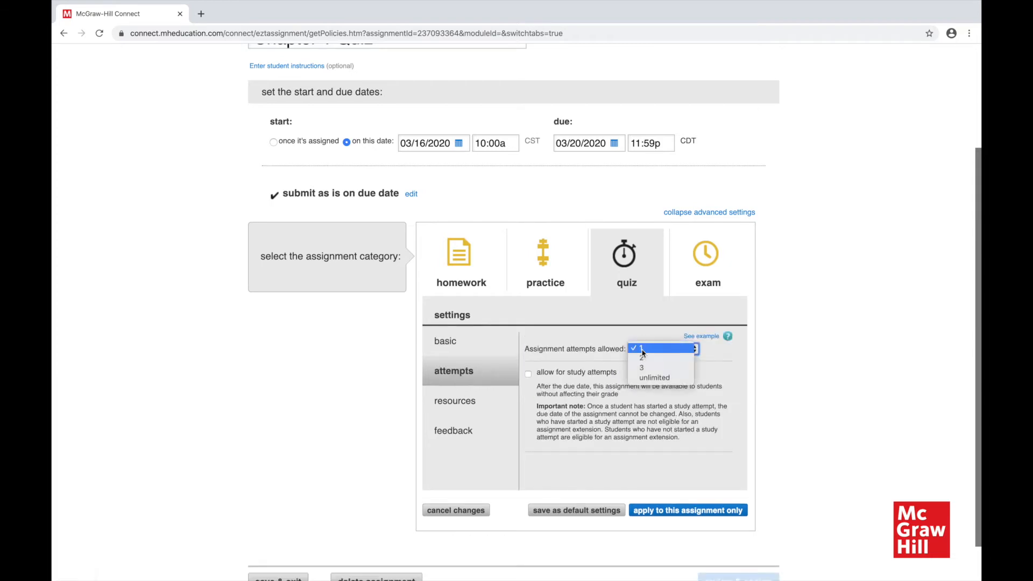
pyautogui.click(643, 358)
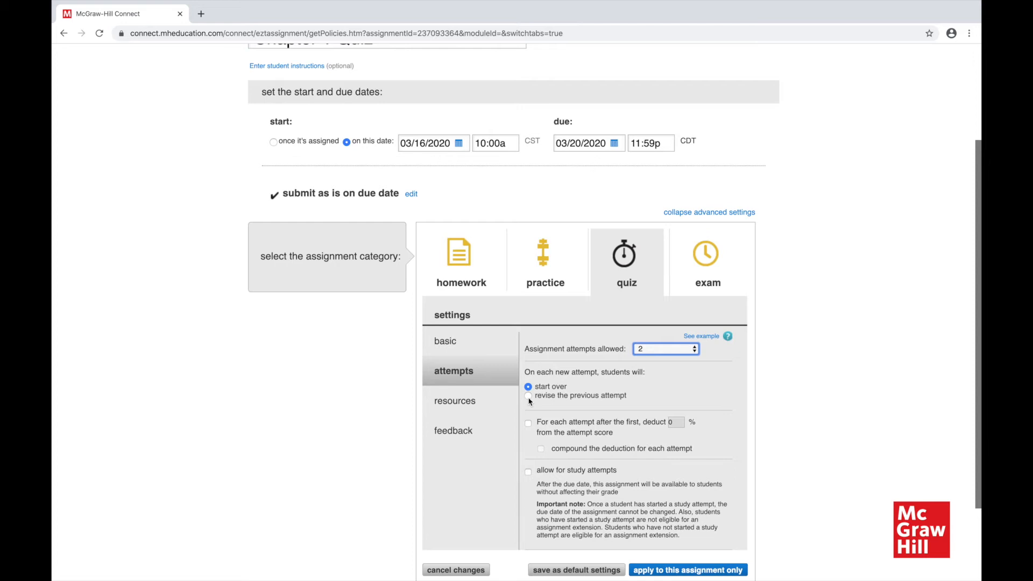
# - Try out the question title, point value, and eBook & resources options in the quiz's resource settings
pyautogui.click(467, 409)
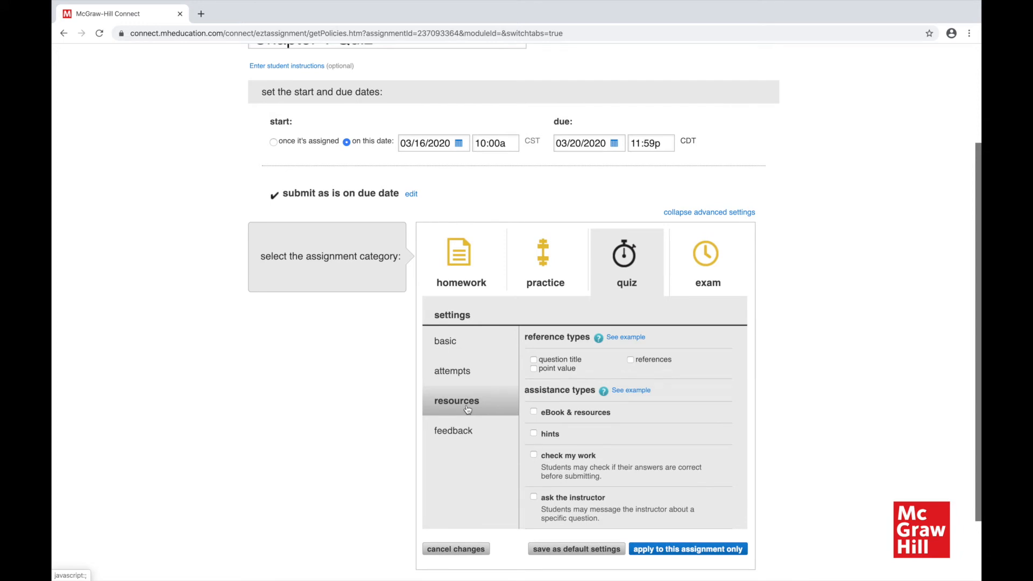
pyautogui.click(532, 361)
pyautogui.click(532, 361)
pyautogui.click(534, 370)
pyautogui.click(534, 370)
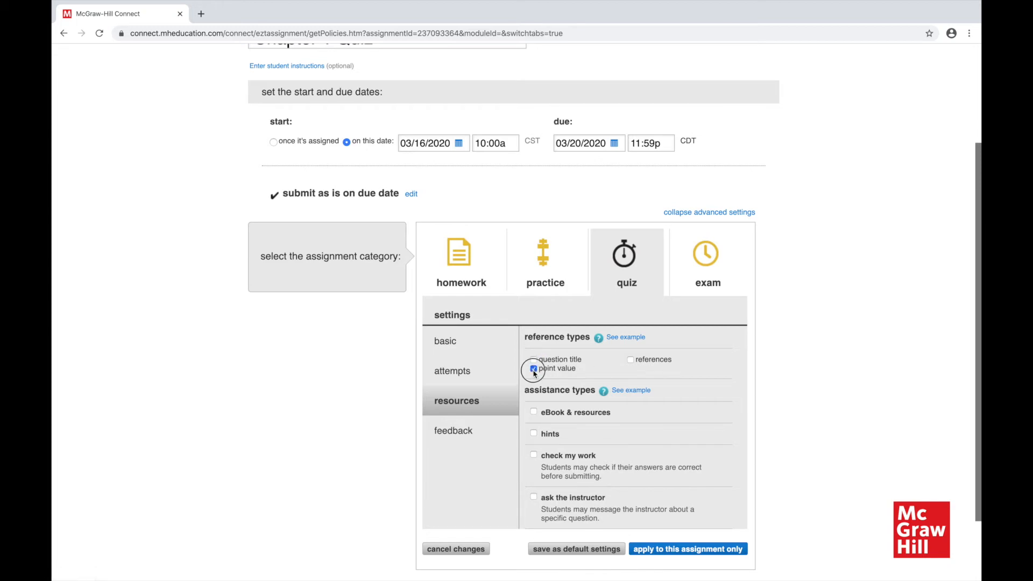
pyautogui.click(533, 413)
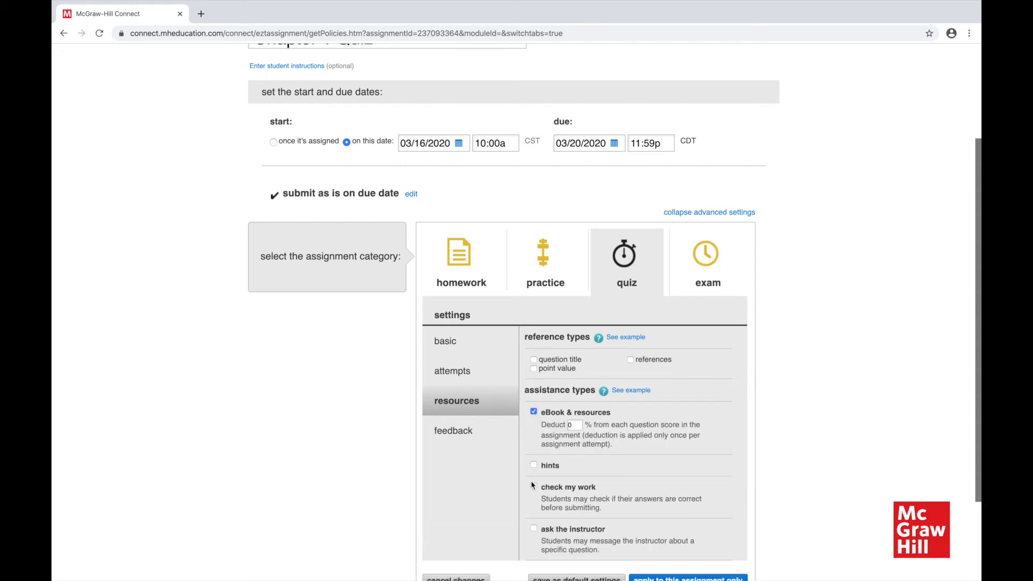
pyautogui.click(534, 413)
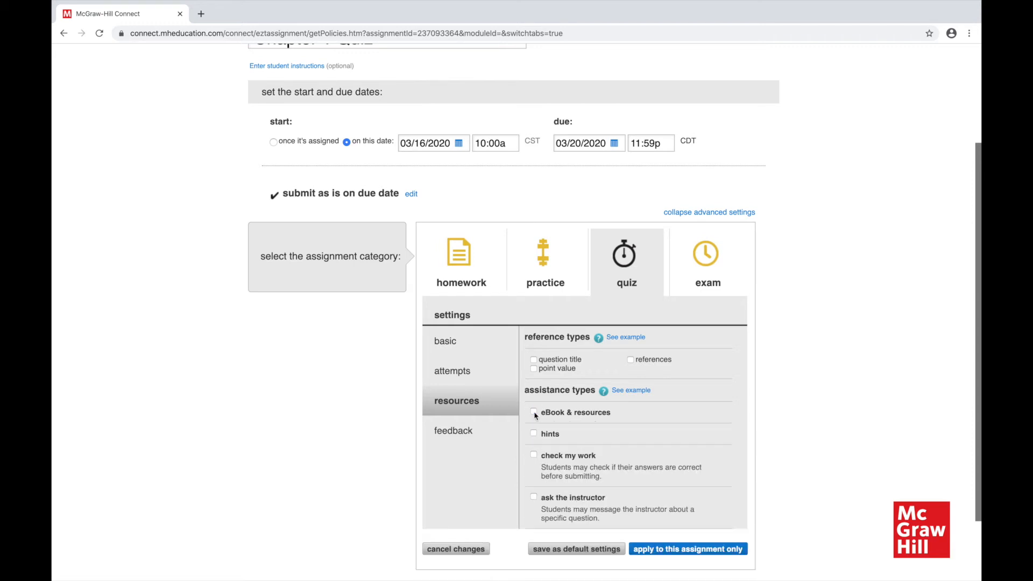
# - Return to the attempt settings and allow only 1 assignment attempt
pyautogui.click(467, 432)
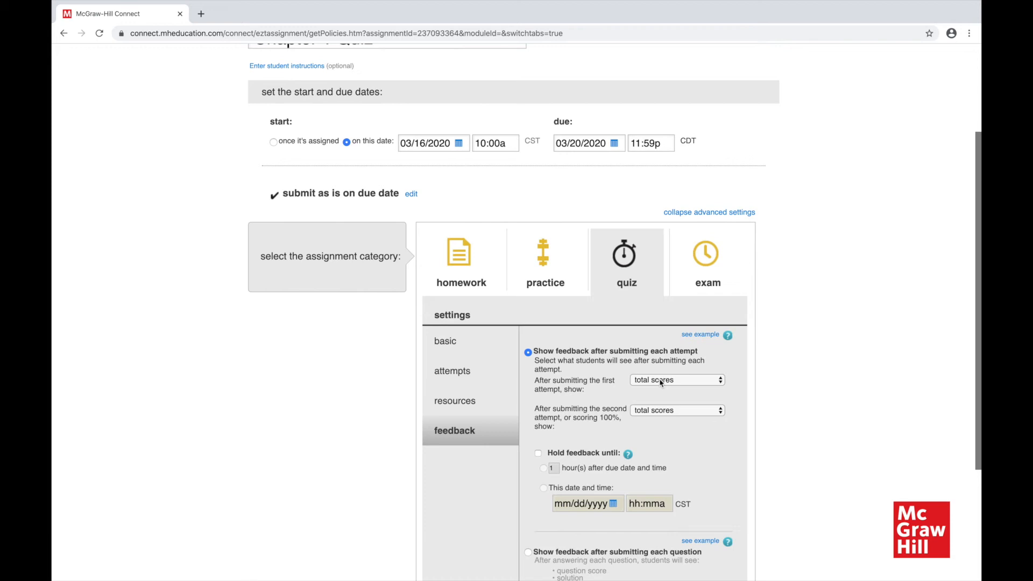
pyautogui.click(476, 379)
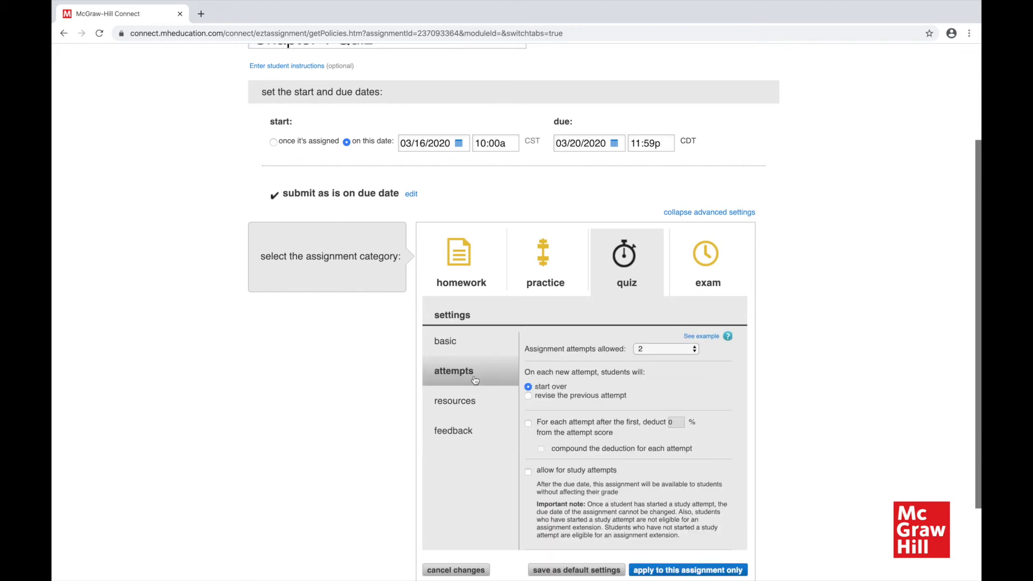
pyautogui.click(684, 352)
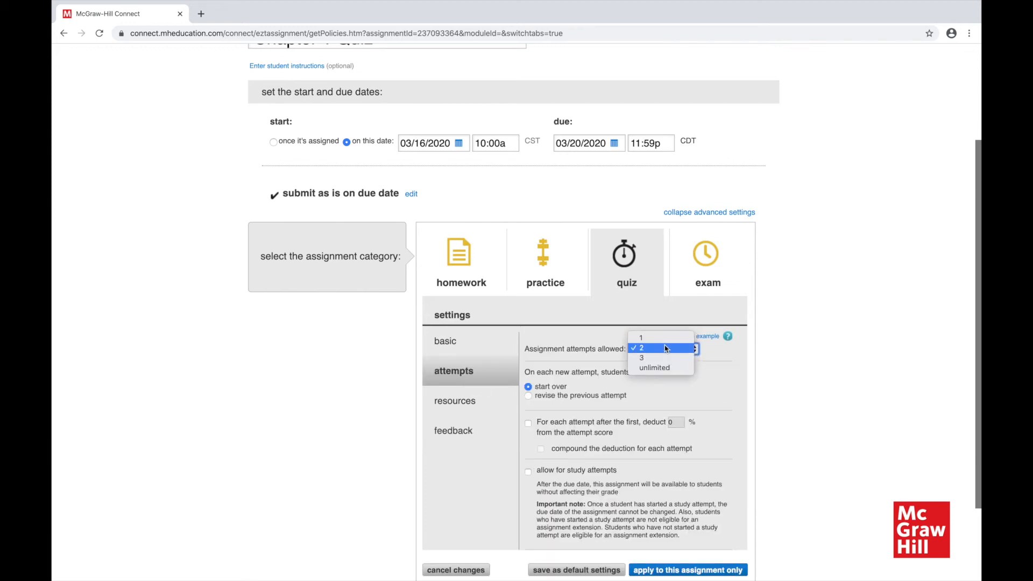
pyautogui.click(664, 339)
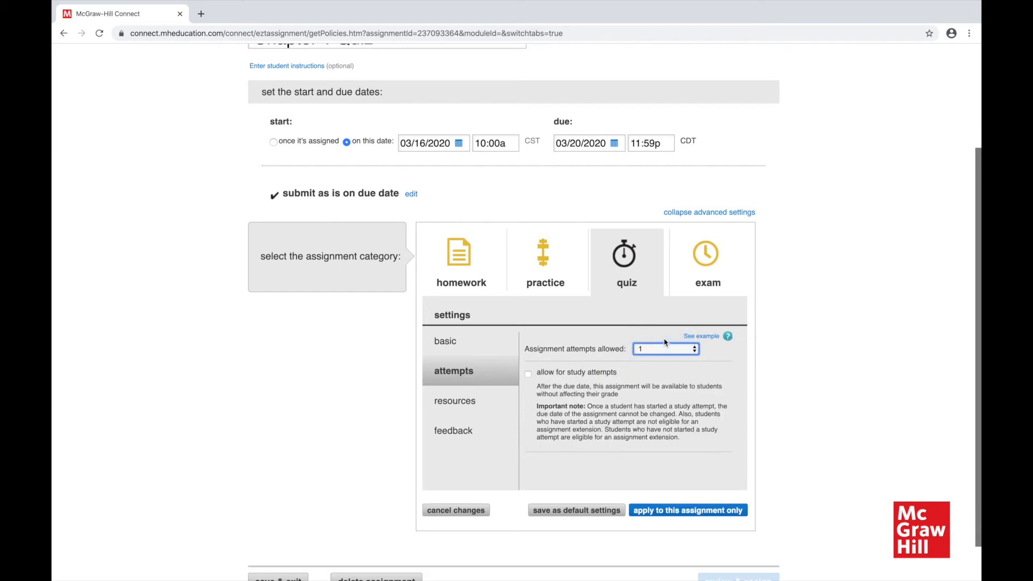
# - Set after-submission feedback to total scores before the due date, and all detailed feedback after the due date, and save as default quiz settings
pyautogui.click(447, 438)
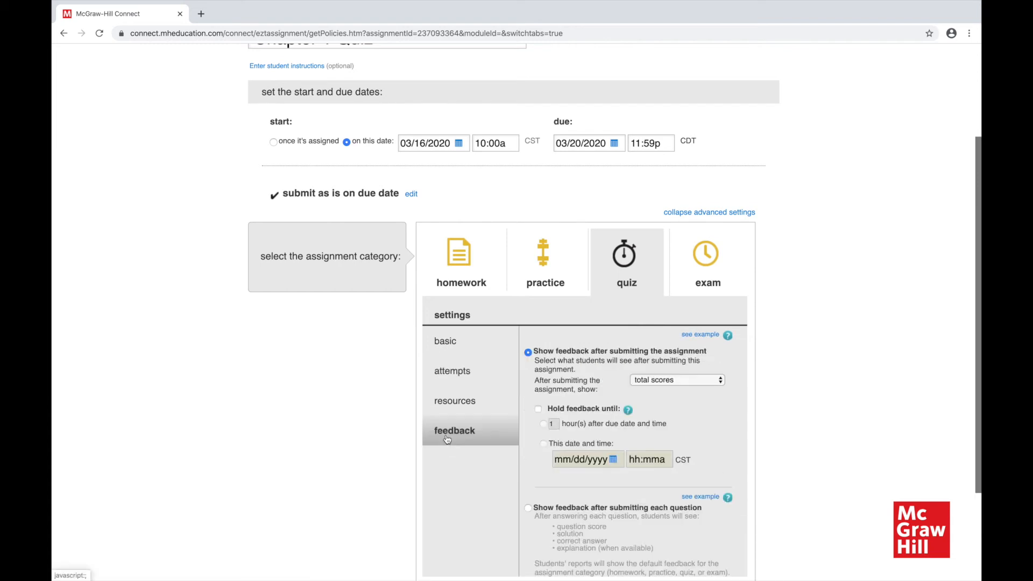
pyautogui.click(714, 381)
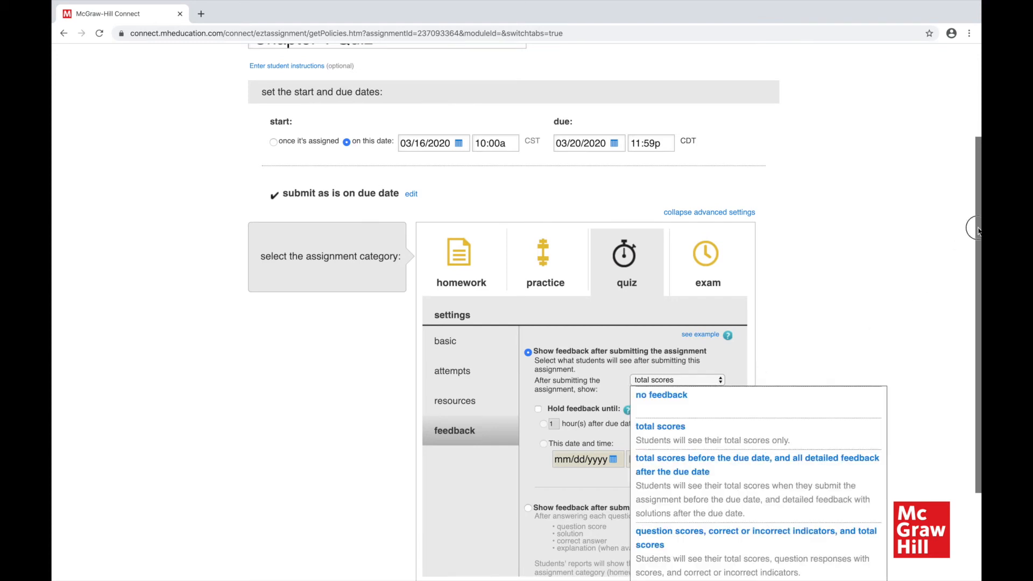
pyautogui.moveTo(979, 231); pyautogui.dragTo(974, 307)
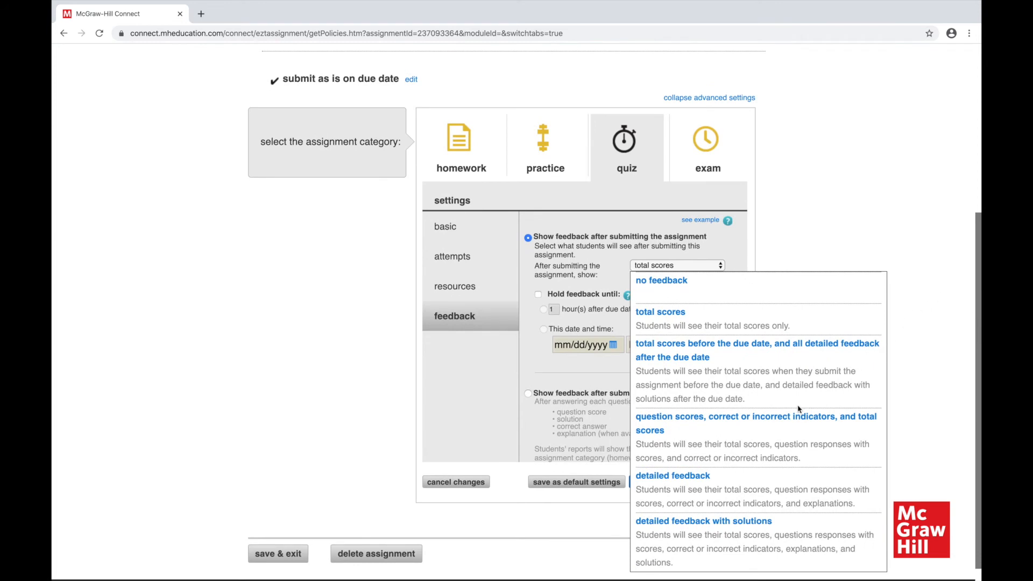
pyautogui.moveTo(771, 401); pyautogui.dragTo(638, 347)
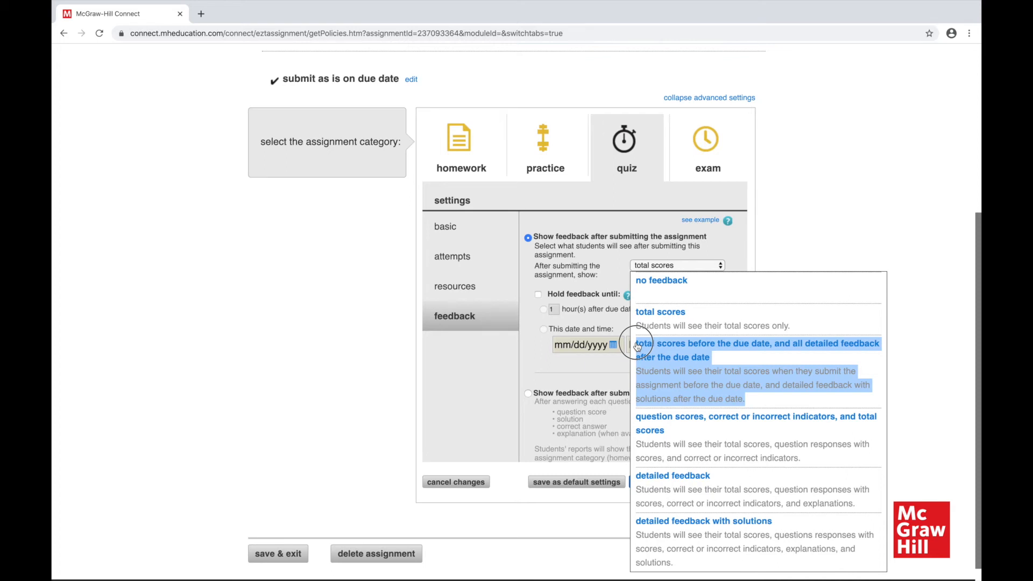
pyautogui.click(637, 346)
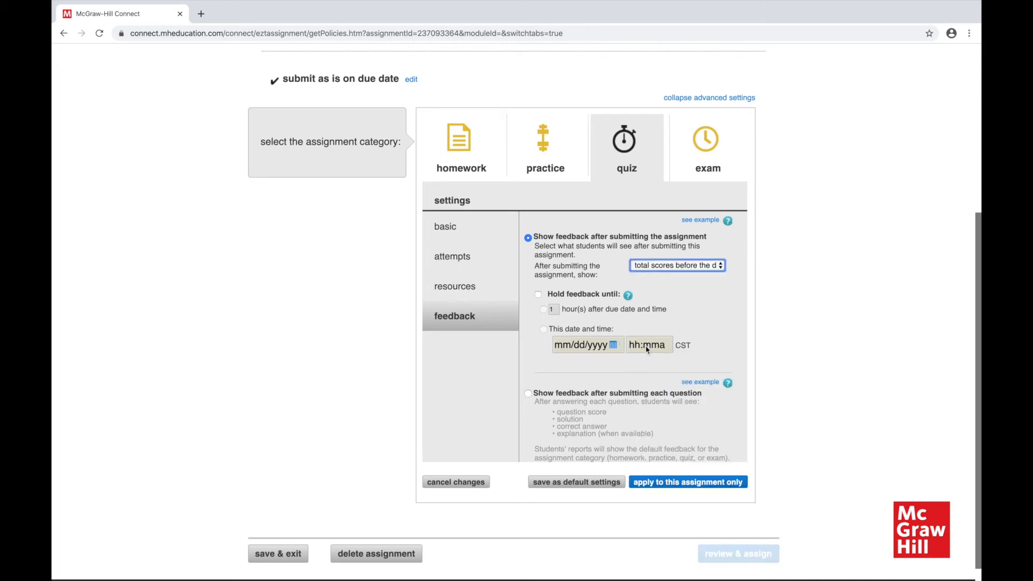
pyautogui.click(538, 295)
pyautogui.click(539, 295)
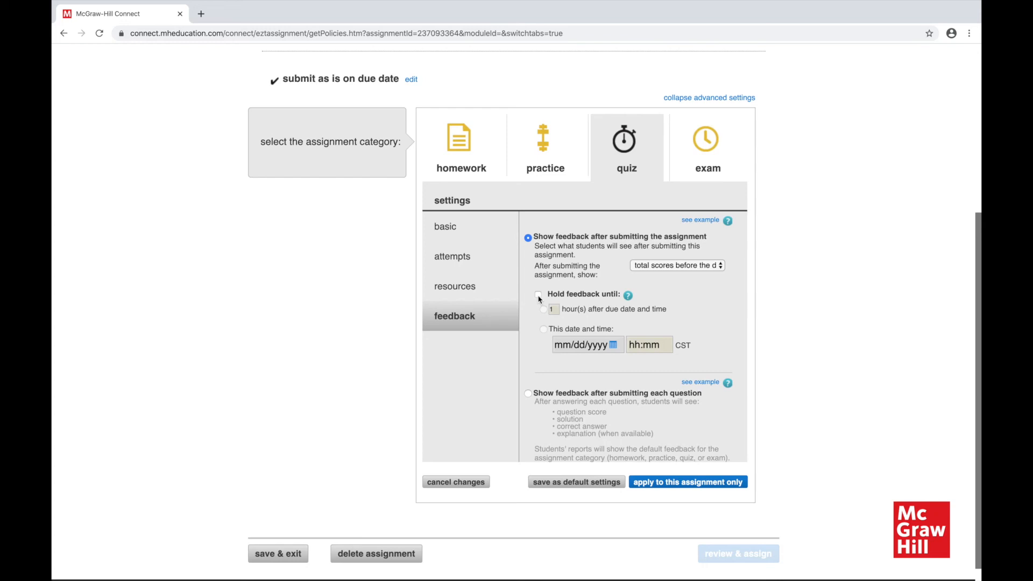
pyautogui.click(556, 491)
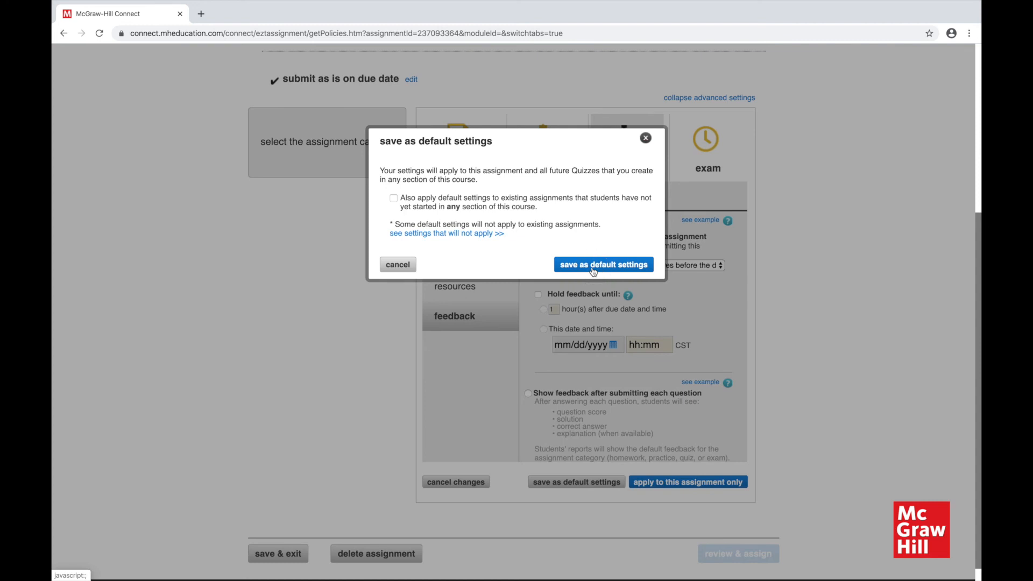
pyautogui.click(594, 265)
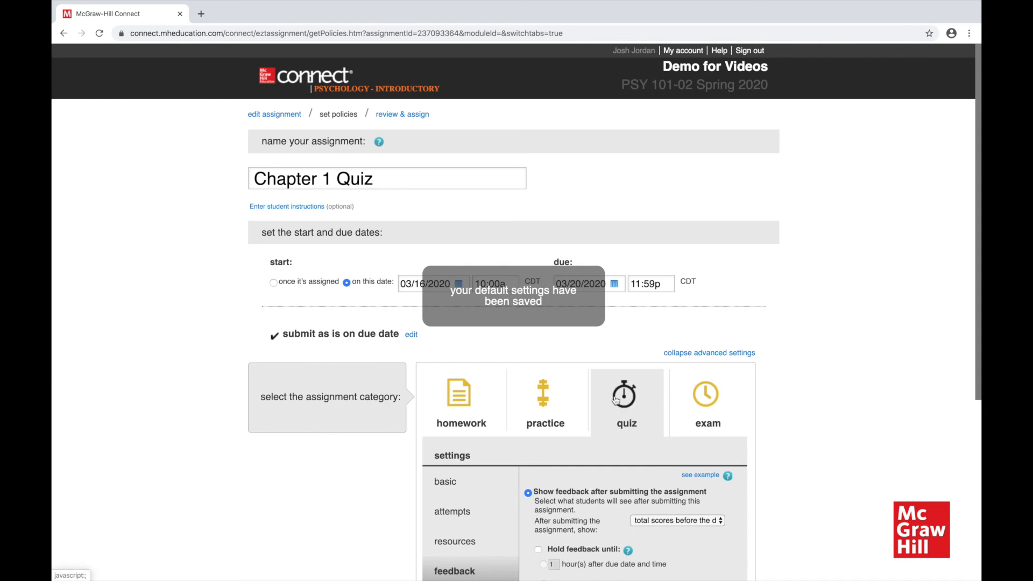
# - Proceed to review and assign the Chapter 1 Quiz to the current PSY 101-02 Spring 2020 section
pyautogui.scroll(-5, 957, 339)
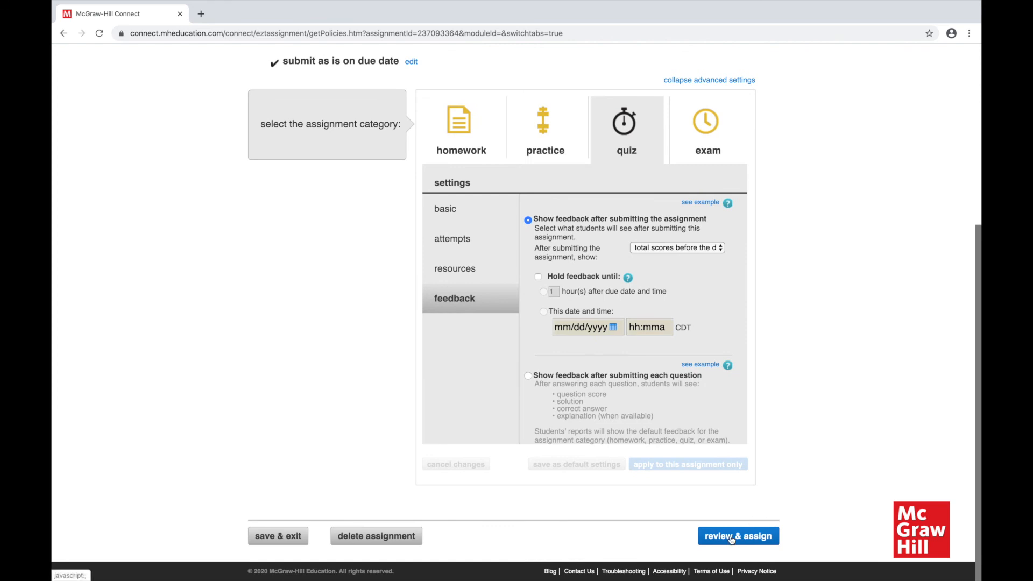
pyautogui.click(732, 539)
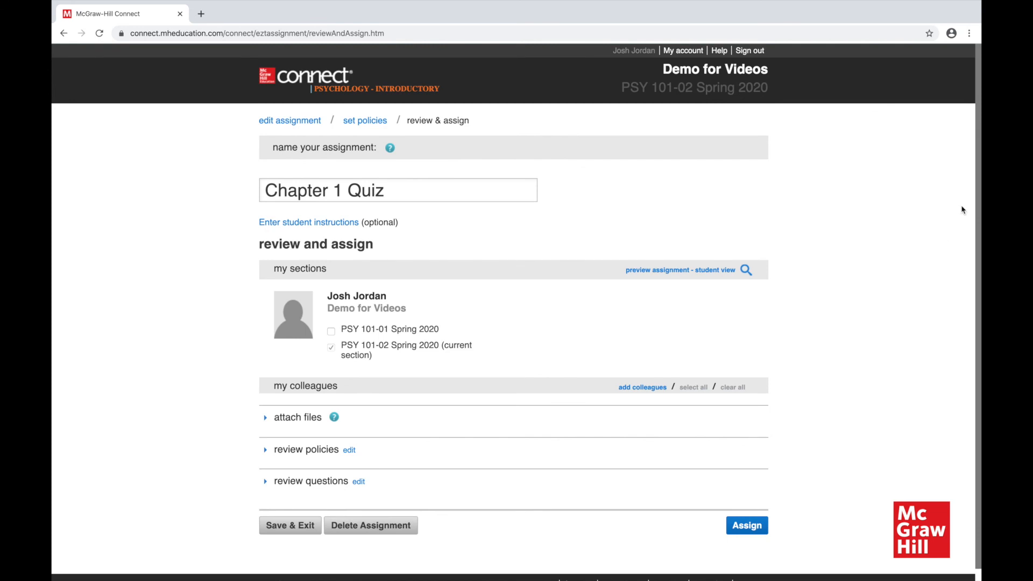
pyautogui.scroll(-1, 974, 210)
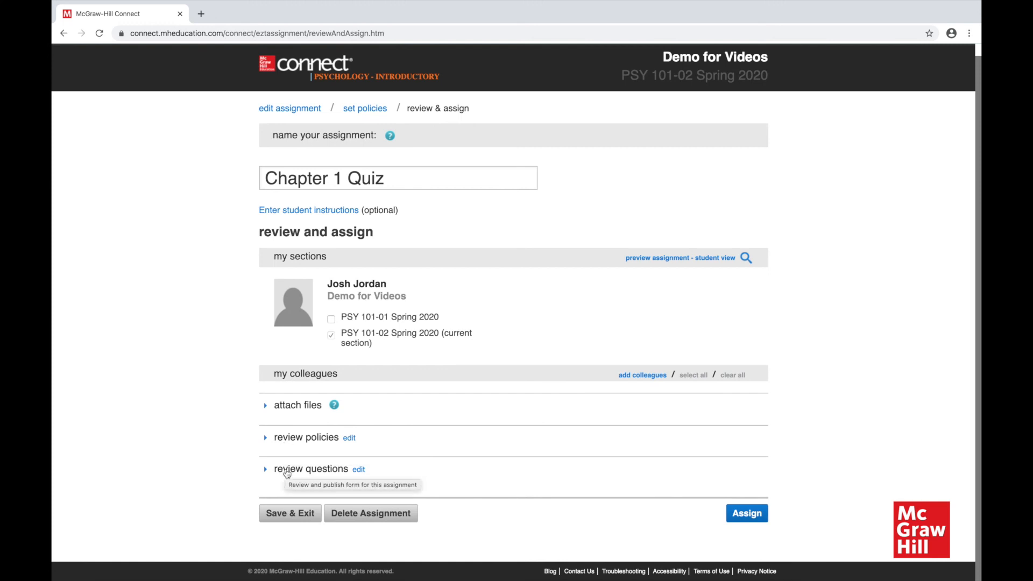
pyautogui.click(747, 514)
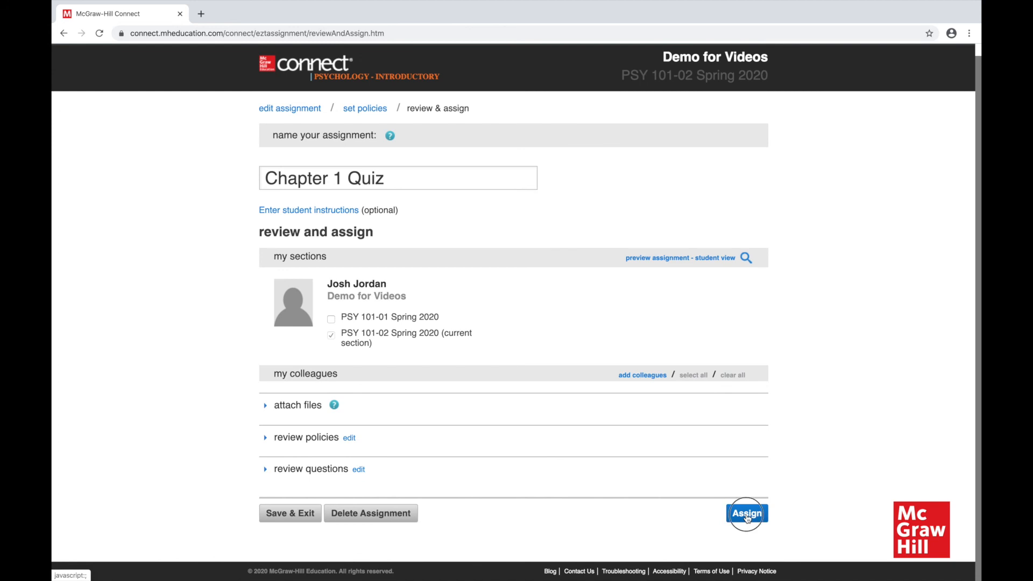